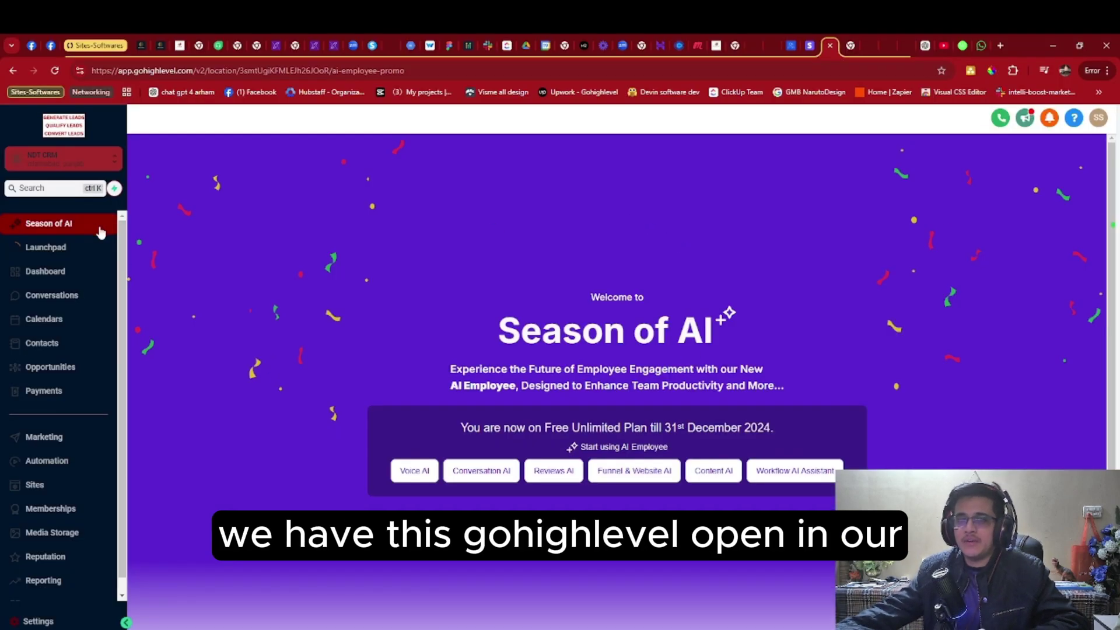
pyautogui.scroll(-1, 87, 397)
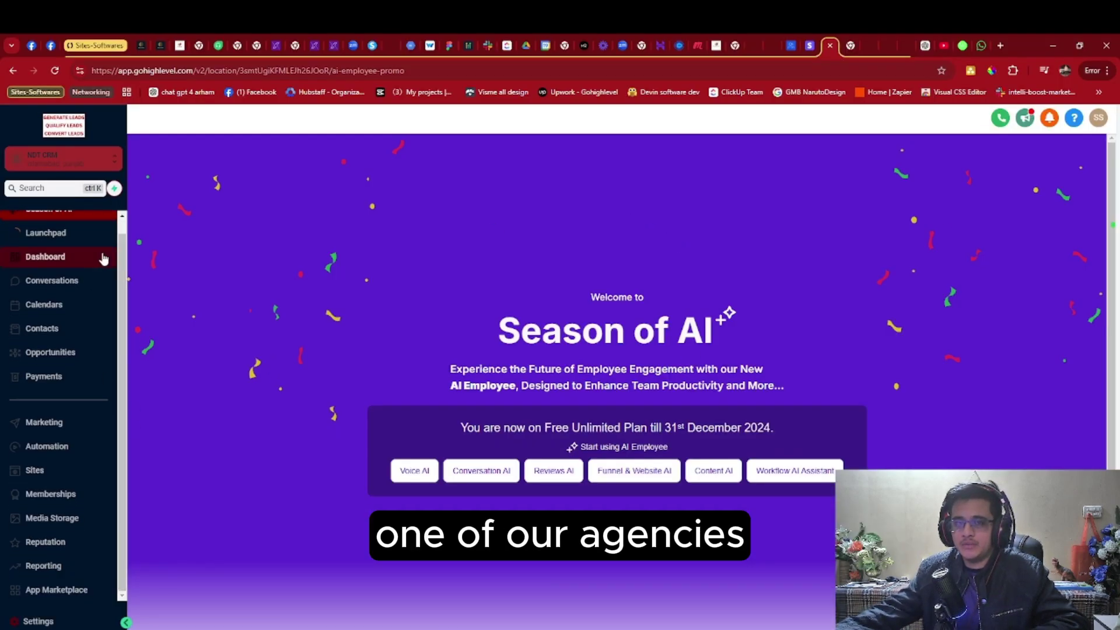
pyautogui.scroll(1, 105, 256)
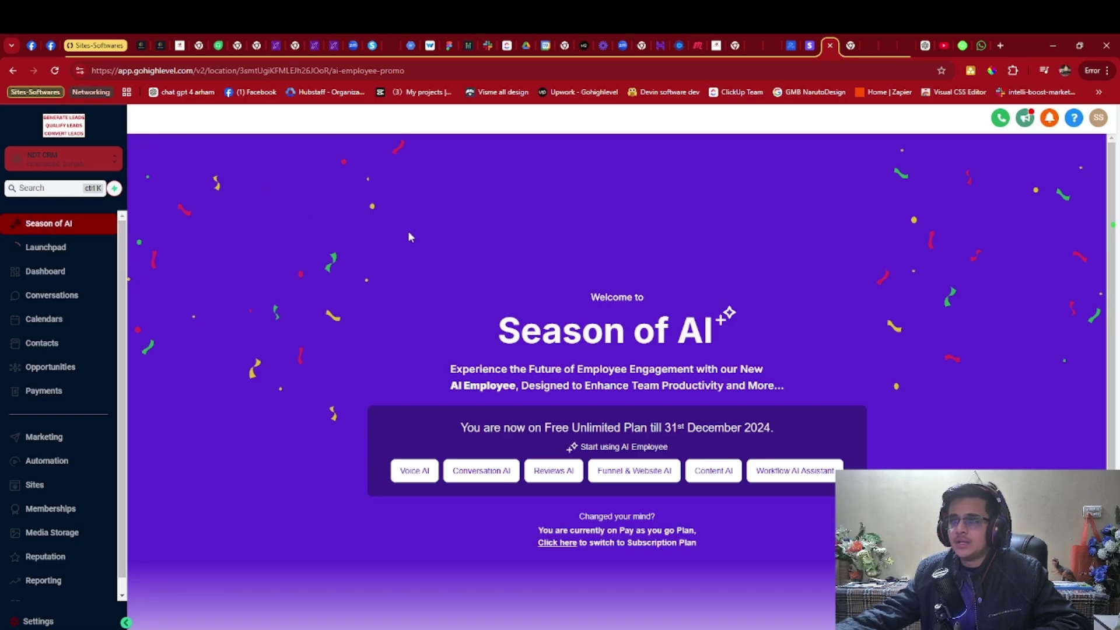
# Launch the Visual CSS Editor extension on the page and set the Season of AI sidebar item's visibility to hidden
pyautogui.click(1013, 70)
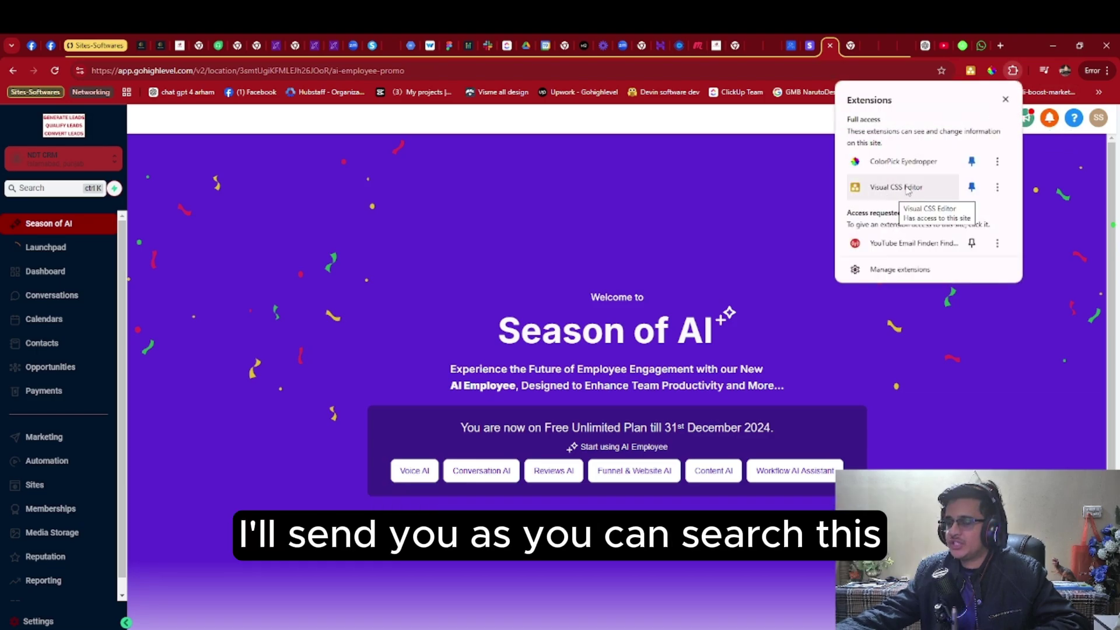
pyautogui.click(908, 187)
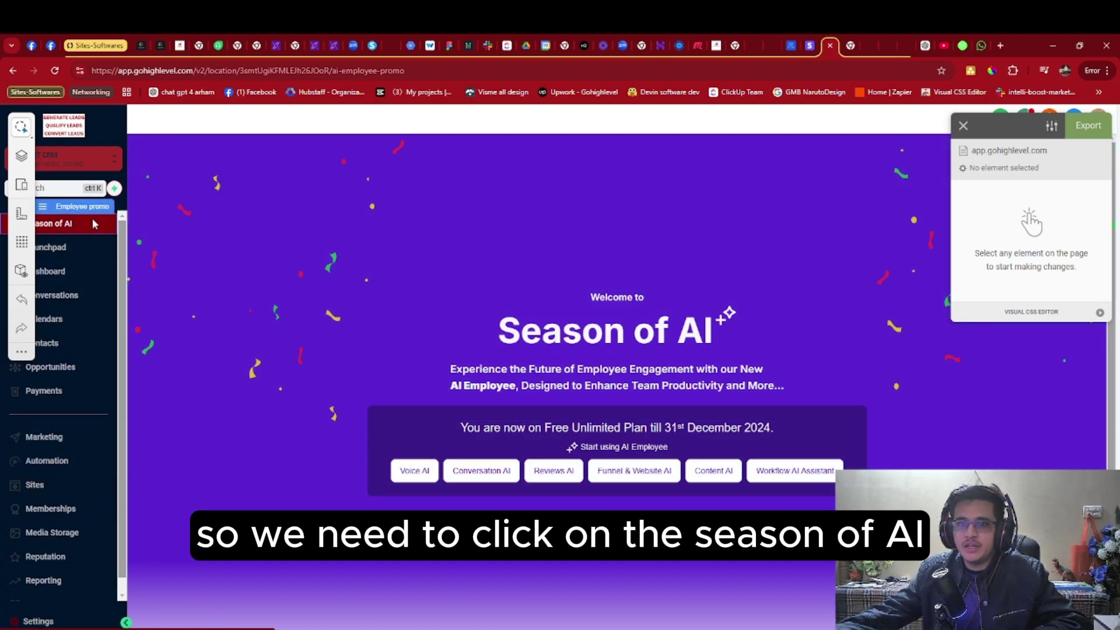
pyautogui.click(93, 224)
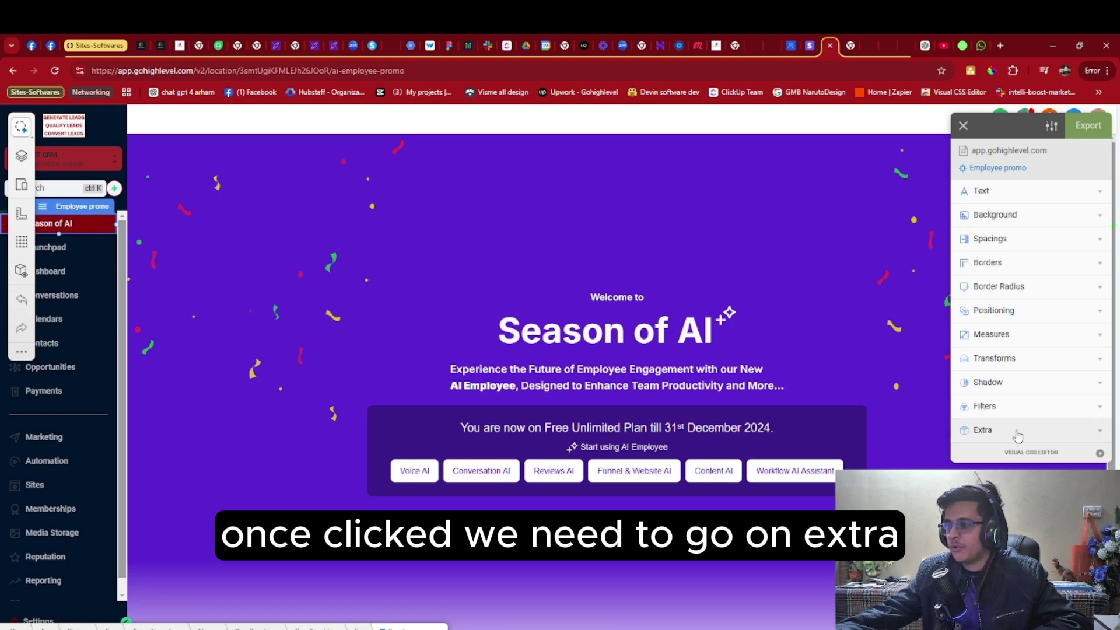
pyautogui.moveTo(986, 125); pyautogui.dragTo(535, 187)
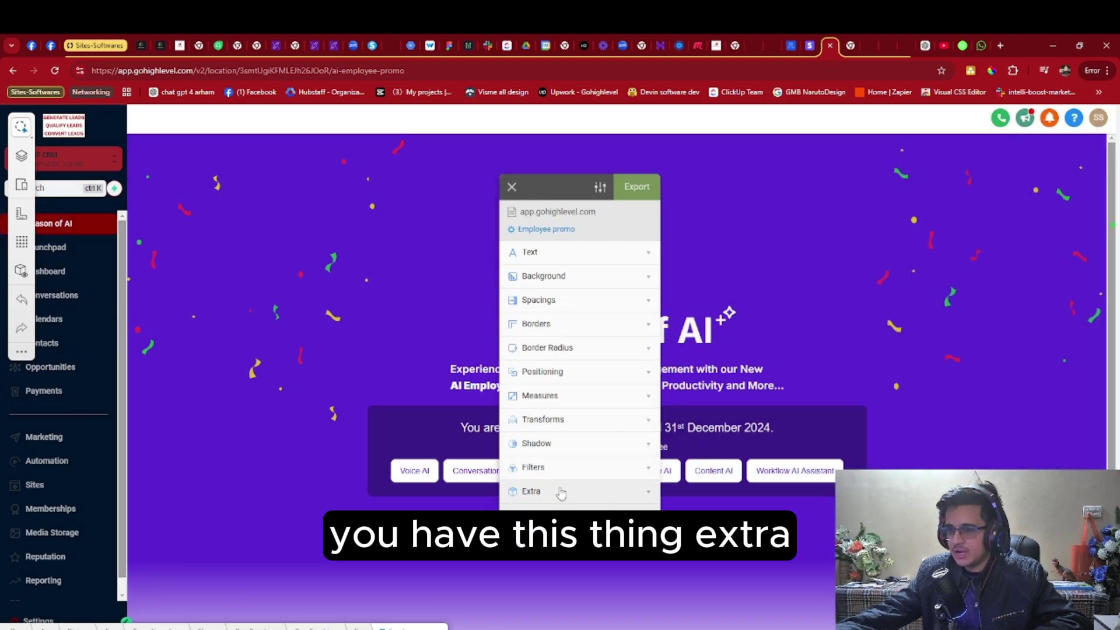
pyautogui.click(652, 497)
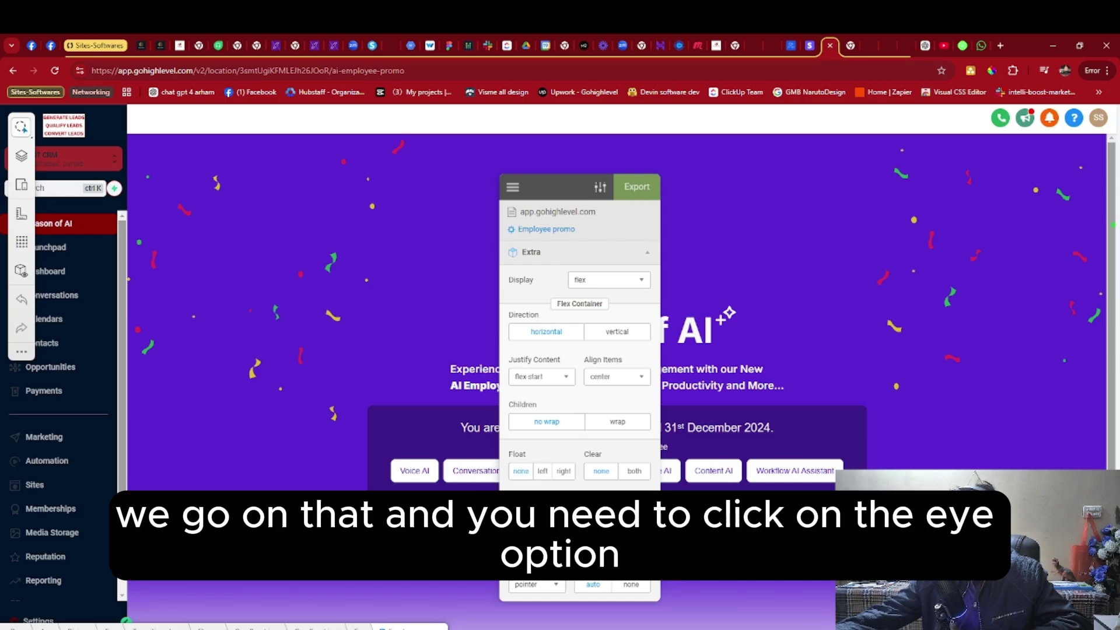
pyautogui.click(630, 516)
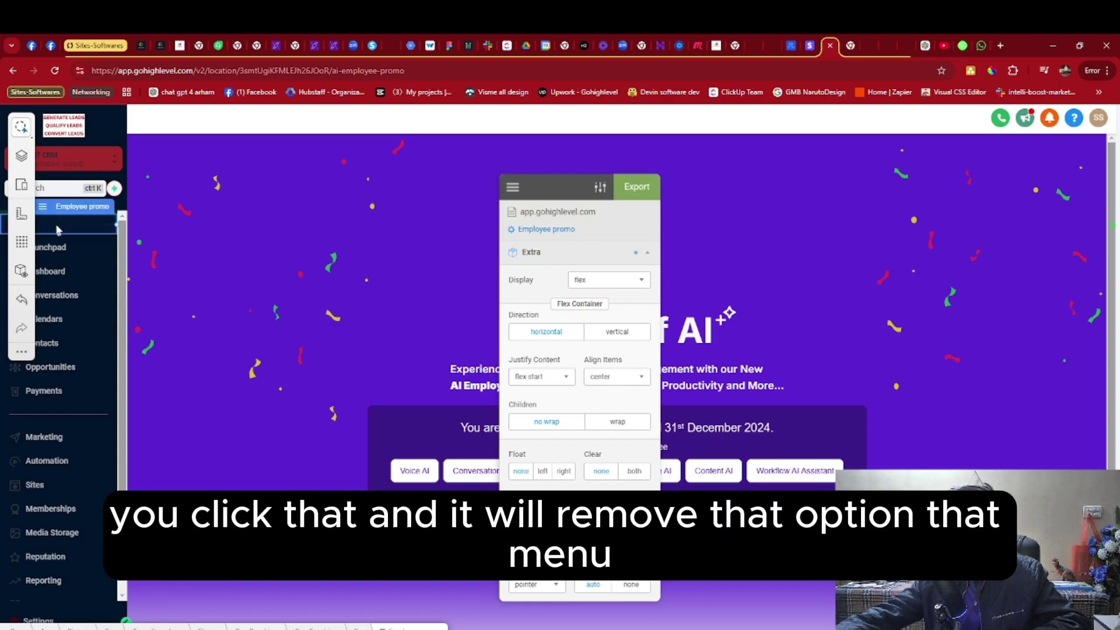
# Move the editor panel clear of the page content and hide the confetti image on the Season of AI page
pyautogui.moveTo(541, 187); pyautogui.dragTo(878, 183)
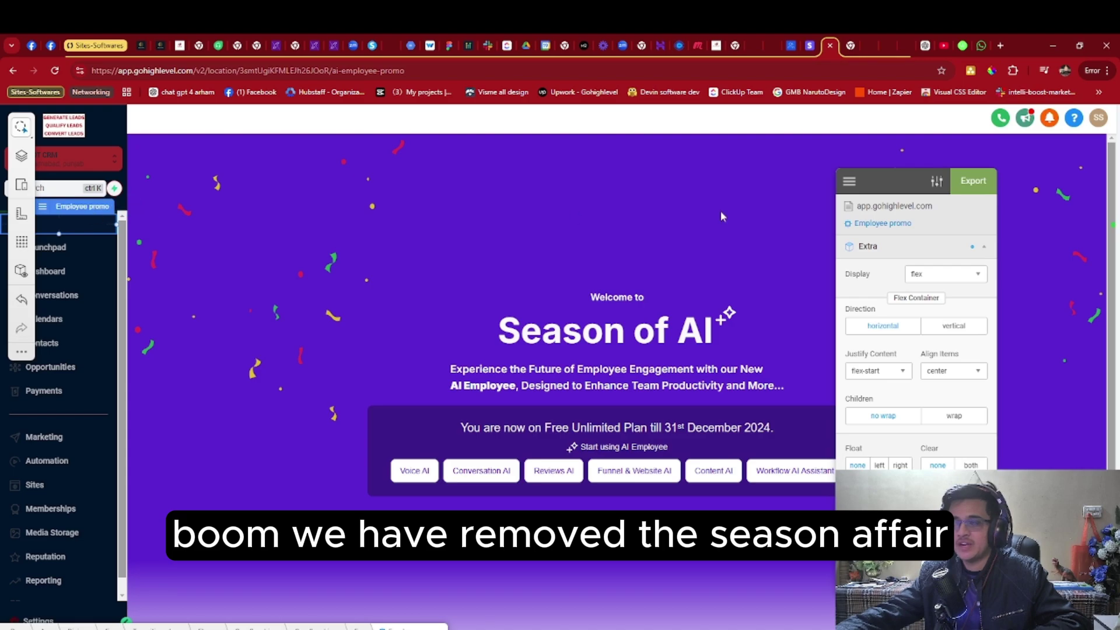
pyautogui.moveTo(898, 180); pyautogui.dragTo(1064, 181)
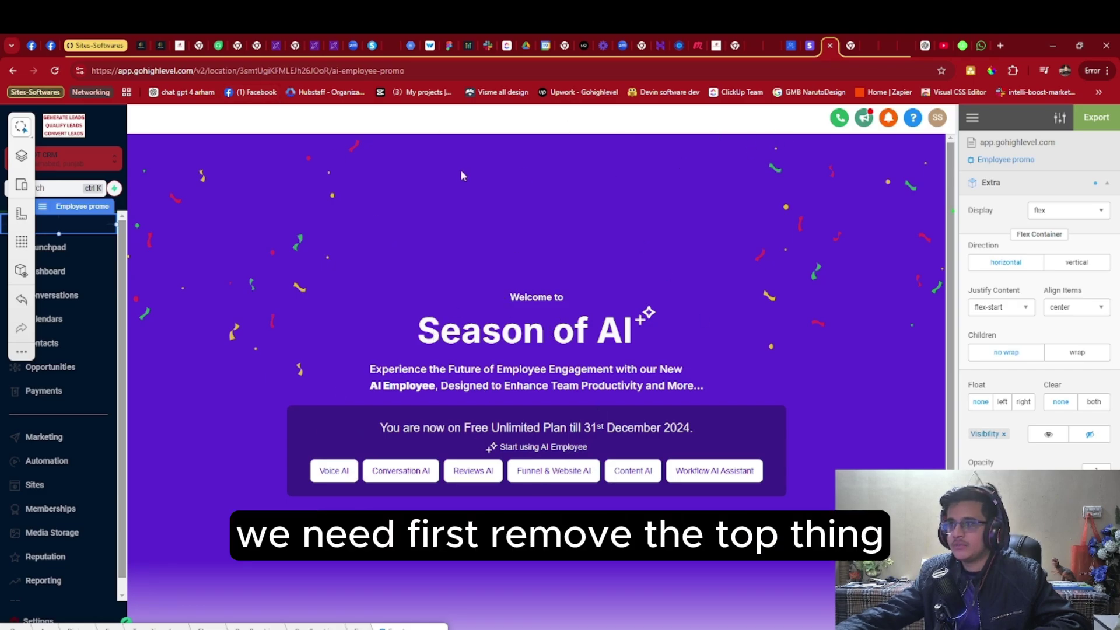
pyautogui.click(184, 169)
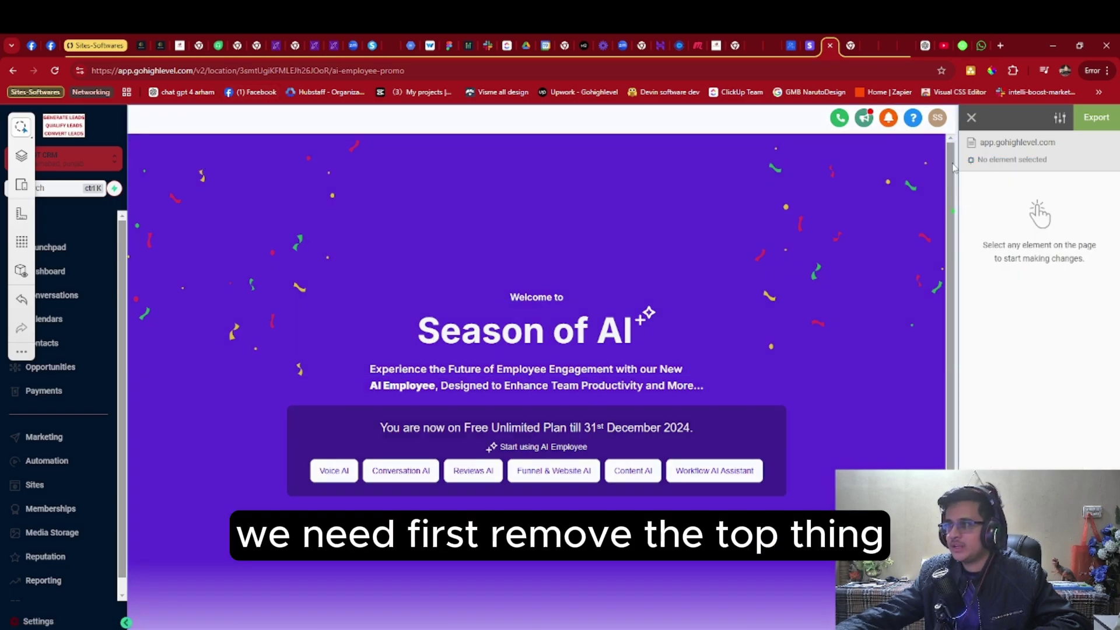
pyautogui.click(752, 161)
pyautogui.click(1045, 419)
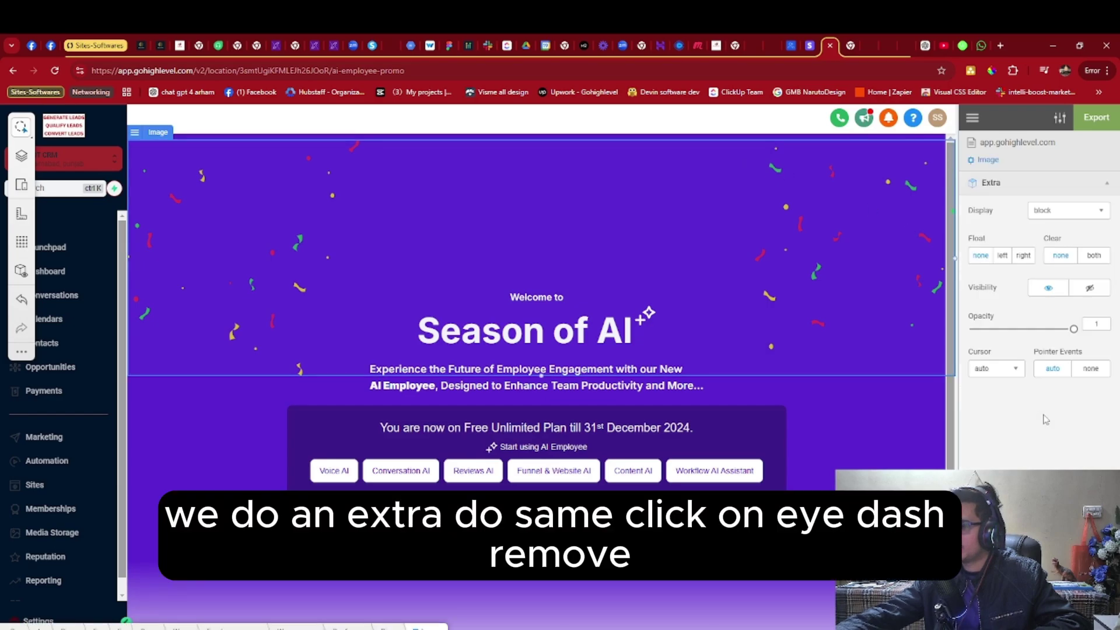
pyautogui.click(1096, 295)
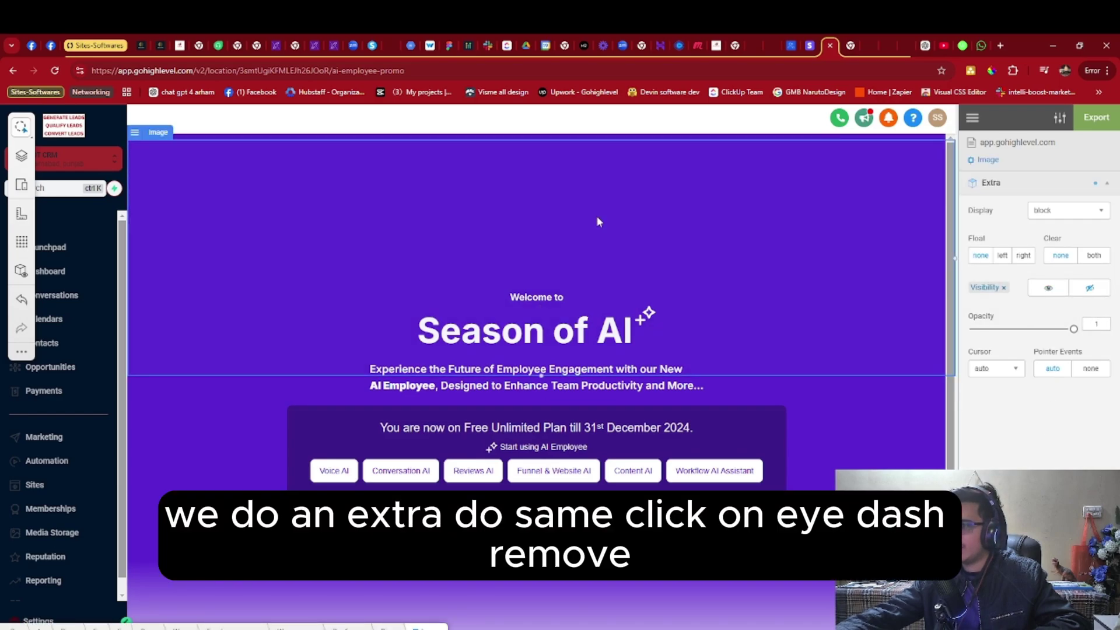
# Hide the central welcome block containing the Season of AI heading and the AI Employee options
pyautogui.click(558, 303)
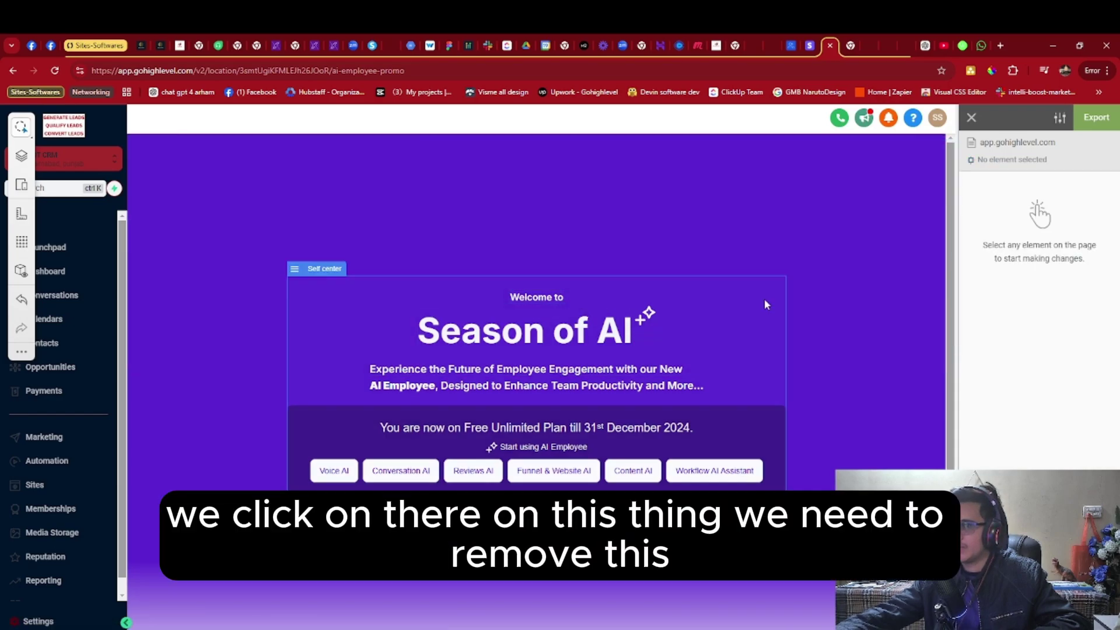
pyautogui.click(586, 287)
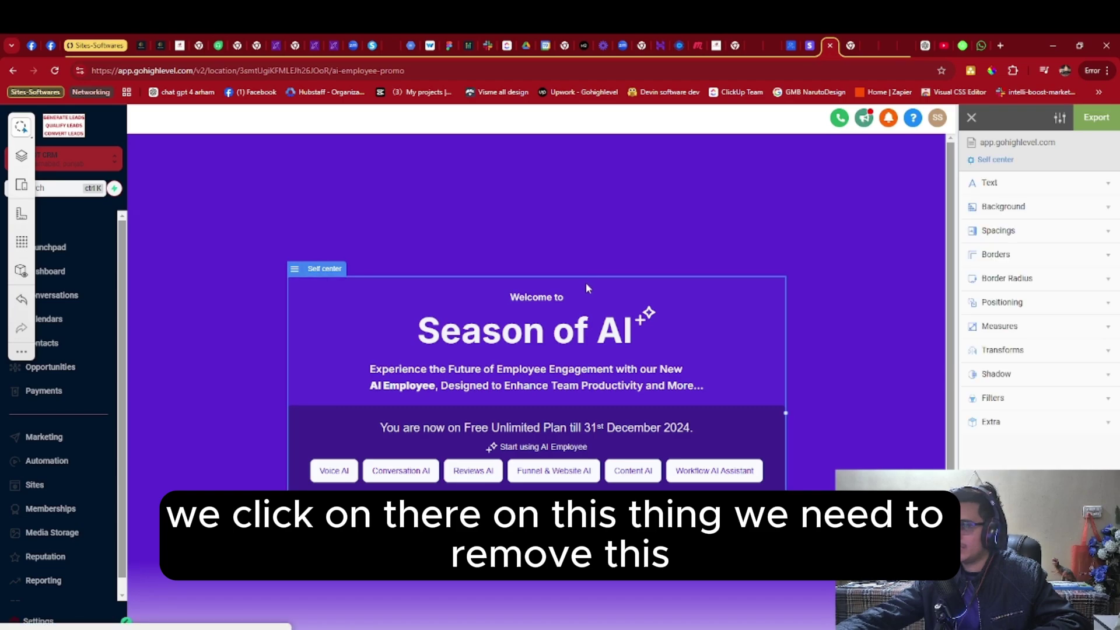
pyautogui.click(1018, 419)
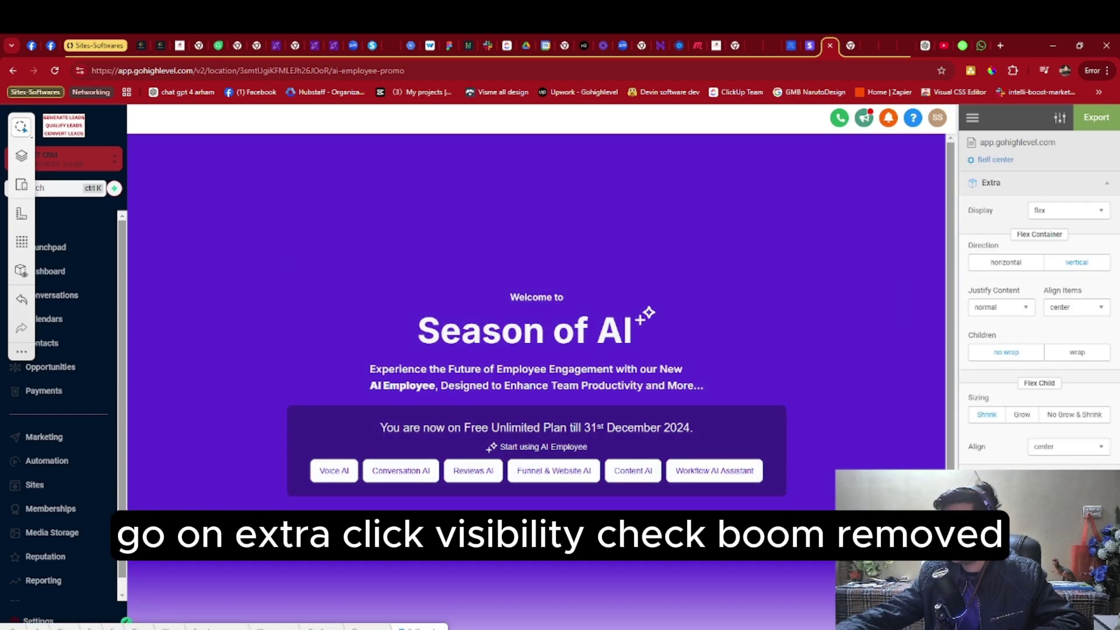
pyautogui.click(1090, 528)
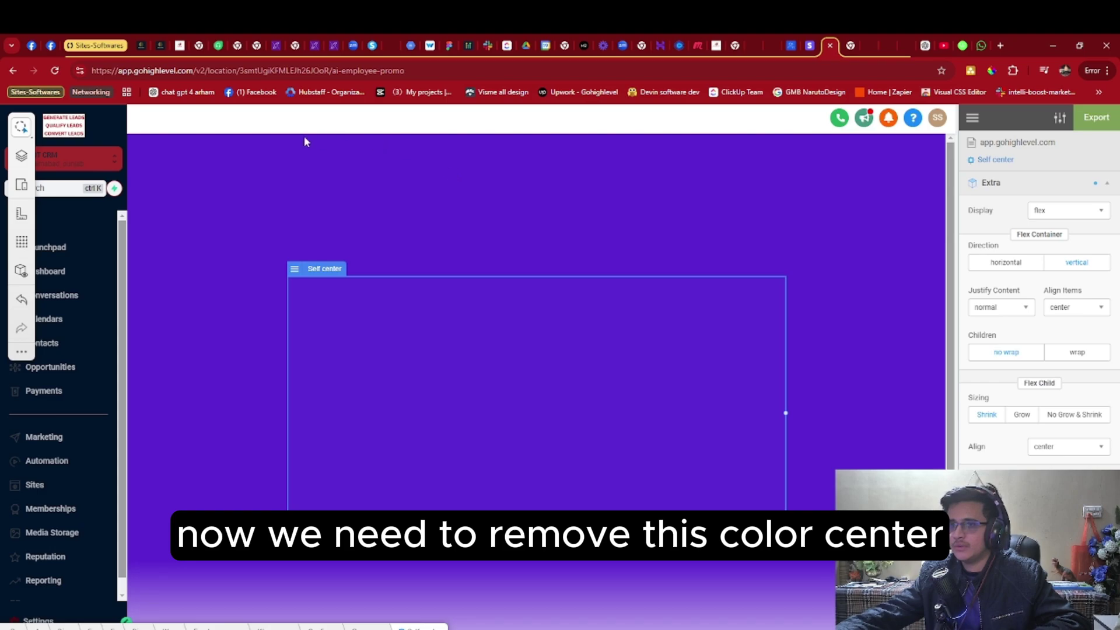
# Hide the purple promo container that fills the page background
pyautogui.click(159, 146)
pyautogui.click(752, 172)
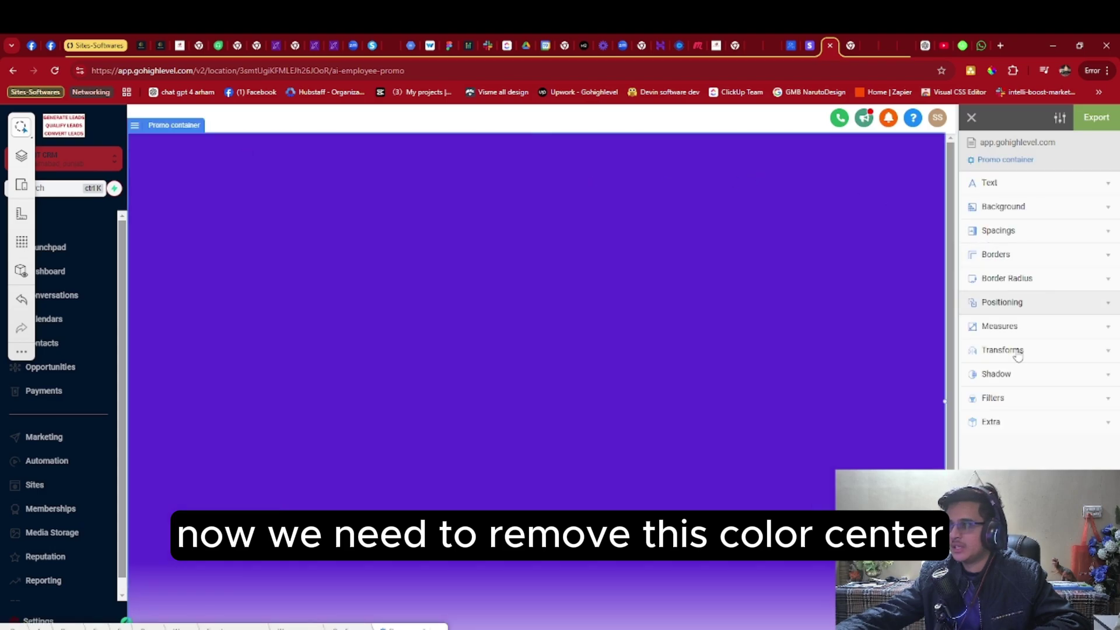
pyautogui.click(1021, 425)
pyautogui.click(1097, 438)
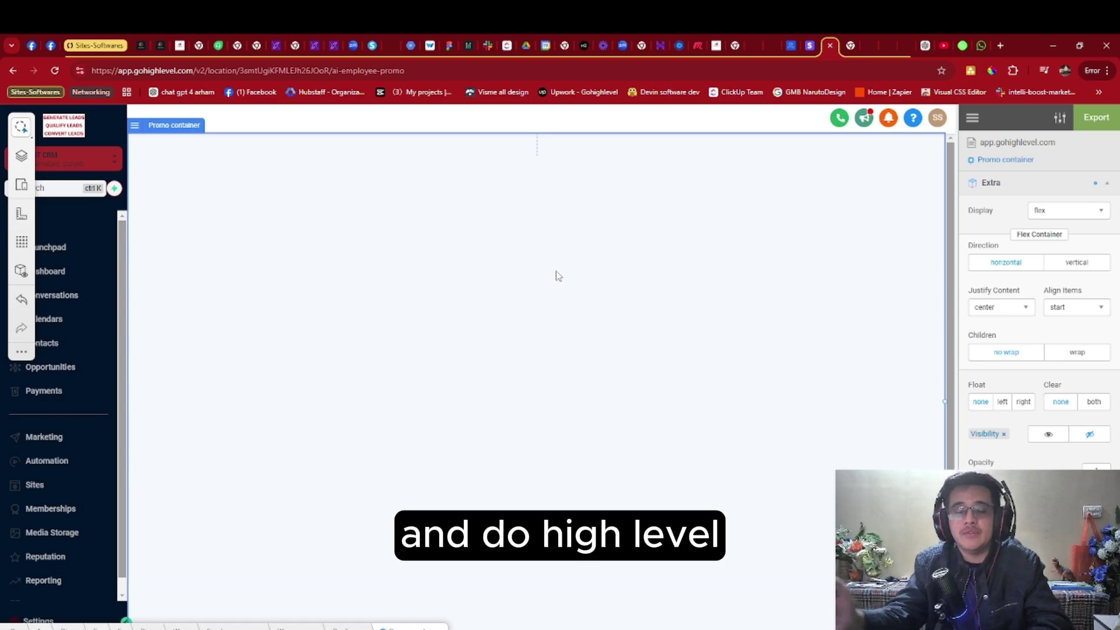
# Export the CSS code for the hidden elements and review the generated rules
pyautogui.moveTo(986, 116); pyautogui.dragTo(635, 149)
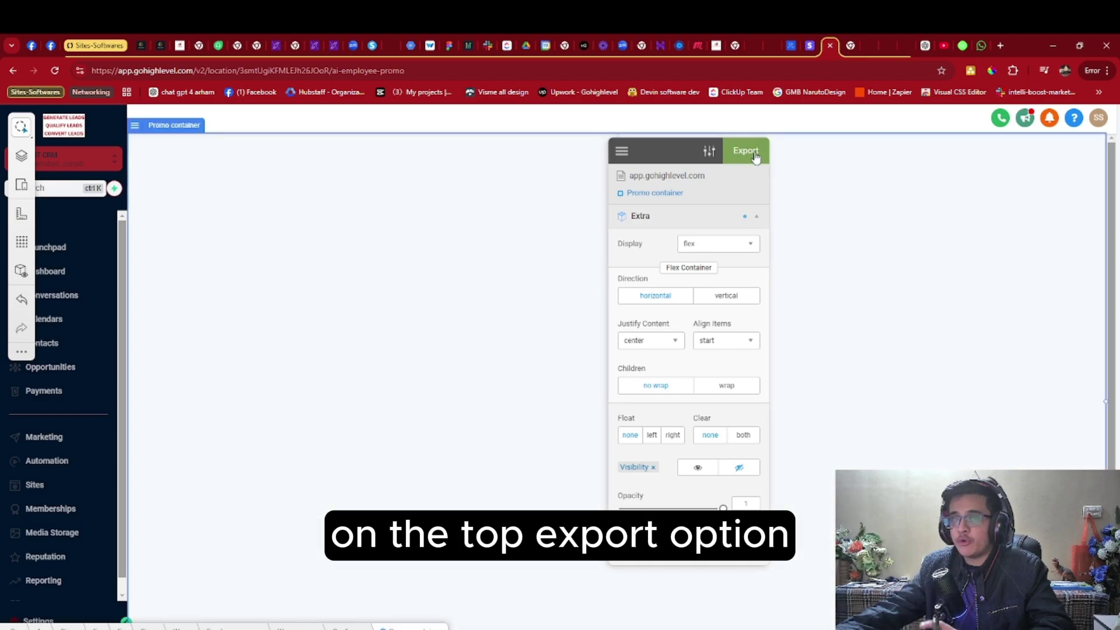
pyautogui.click(757, 152)
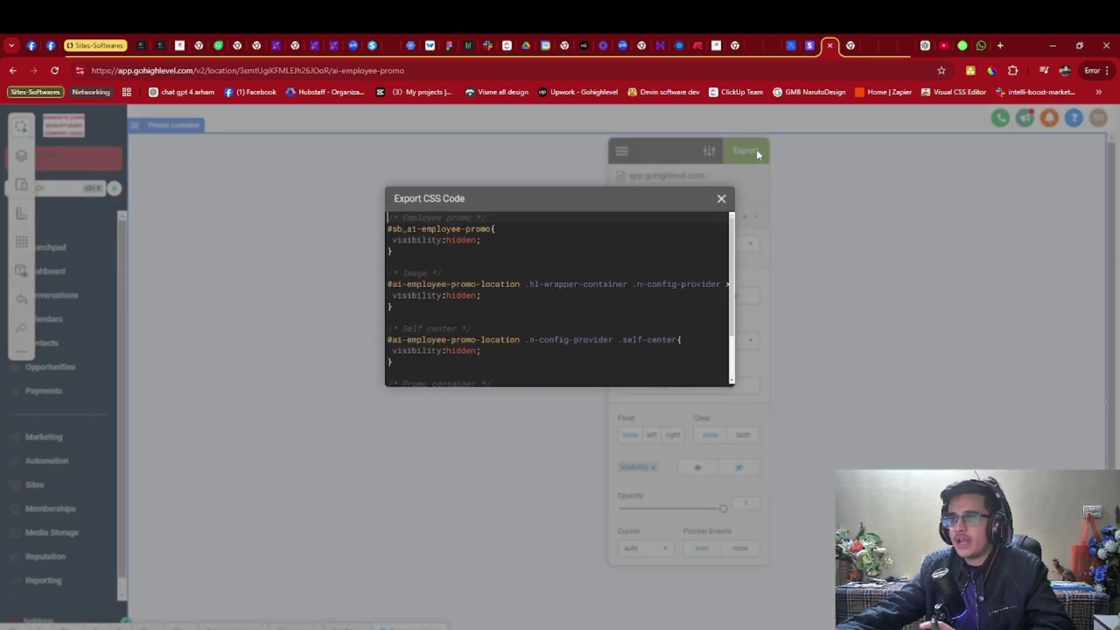
pyautogui.scroll(-1, 496, 290)
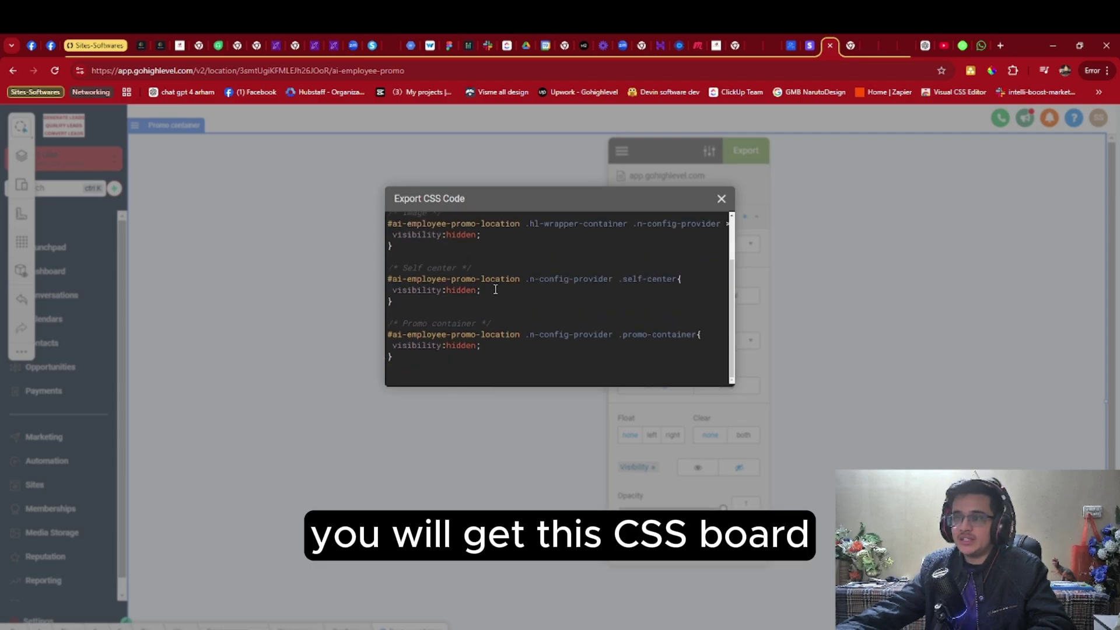
pyautogui.scroll(1, 573, 341)
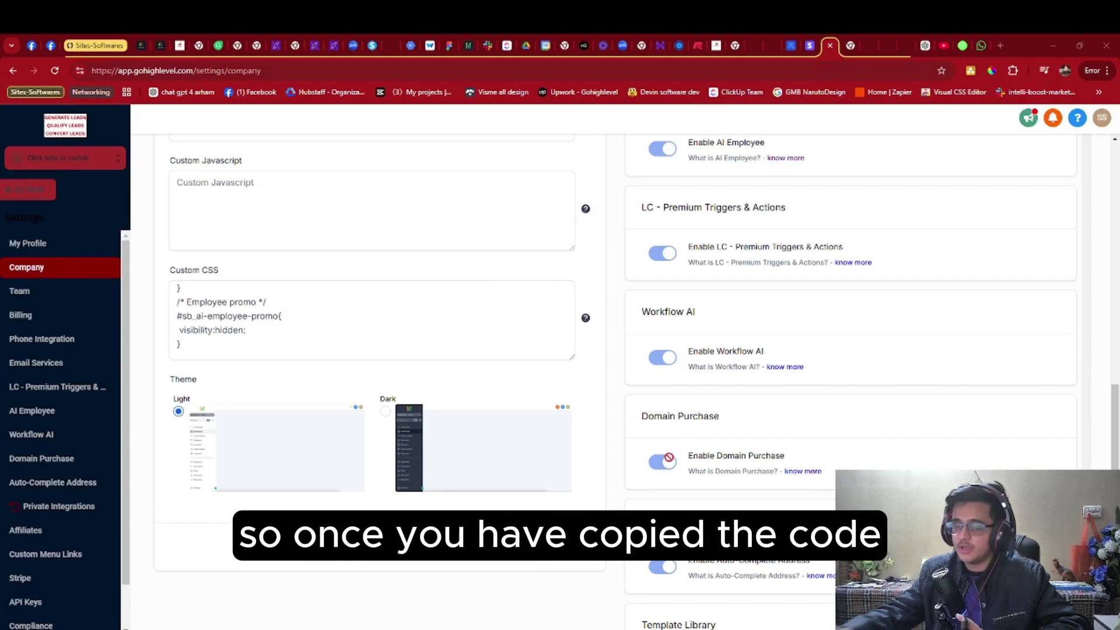
# Paste the exported CSS into the Custom CSS field of the agency's company settings and check the added rules
pyautogui.scroll(1, 589, 395)
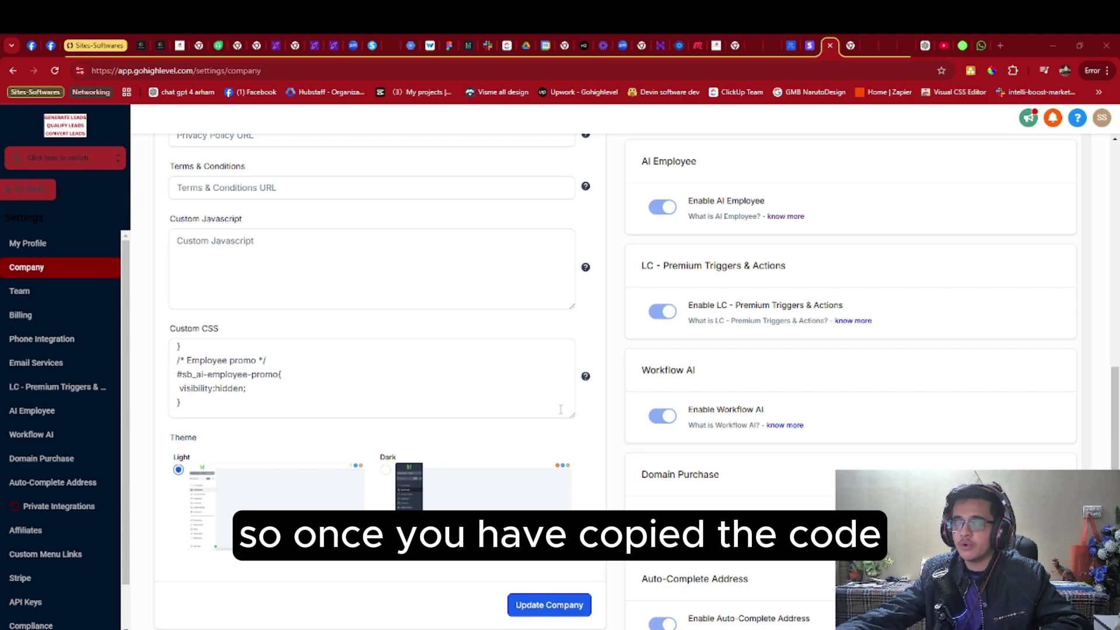
pyautogui.click(232, 346)
pyautogui.scroll(-3, 231, 346)
pyautogui.scroll(2, 232, 347)
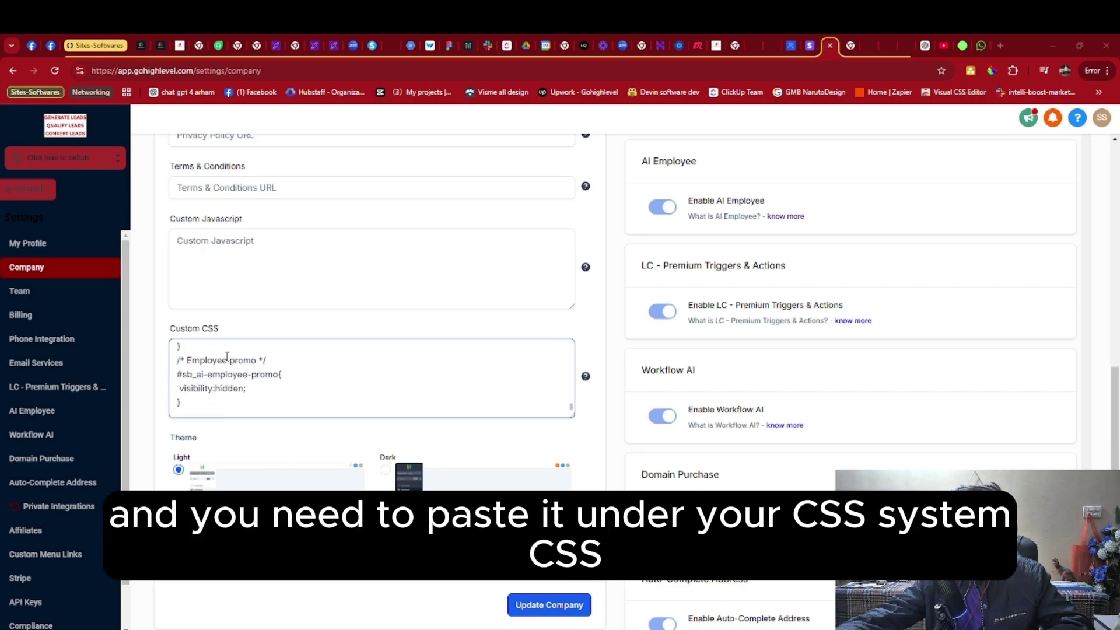
pyautogui.click(230, 346)
pyautogui.scroll(2, 230, 362)
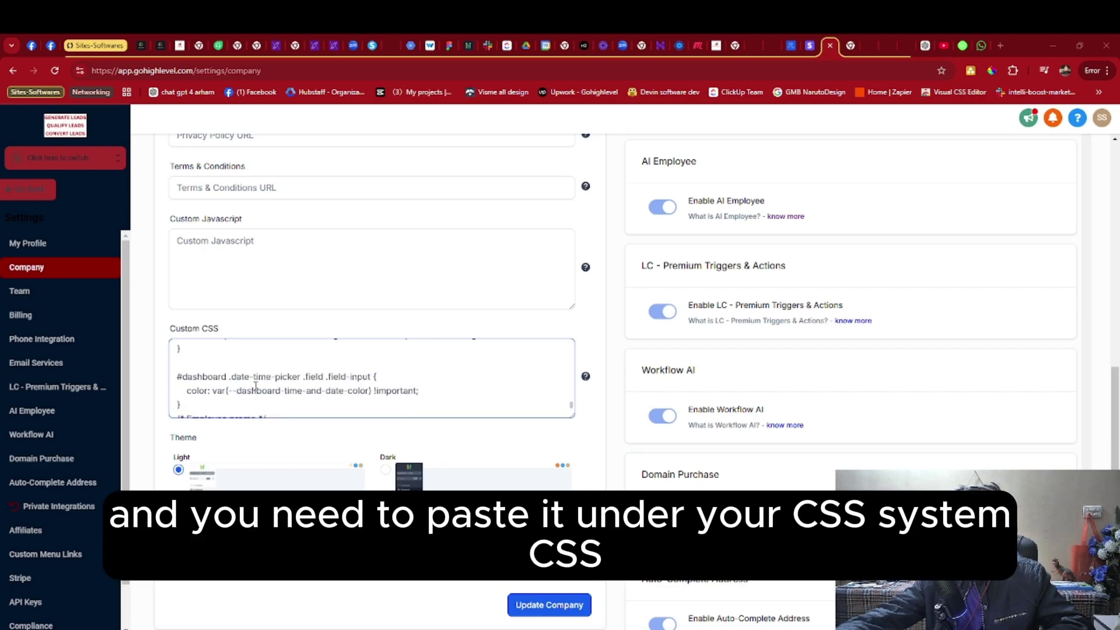
pyautogui.scroll(-4, 227, 377)
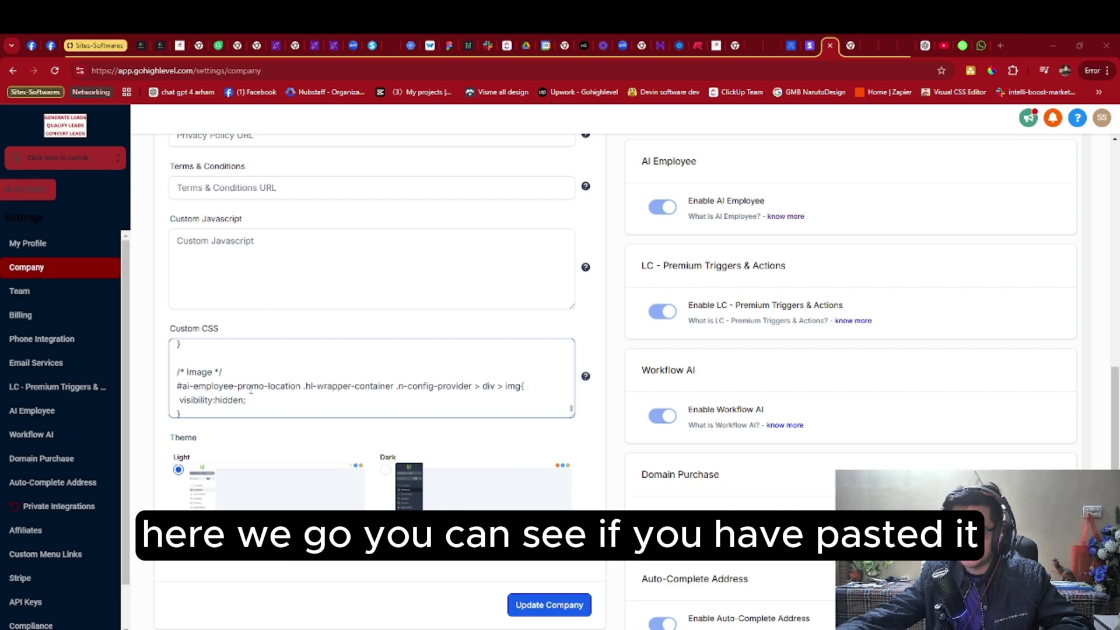
pyautogui.scroll(-2, 250, 390)
# Update the company settings with the new custom CSS and proceed through the alert
pyautogui.click(569, 605)
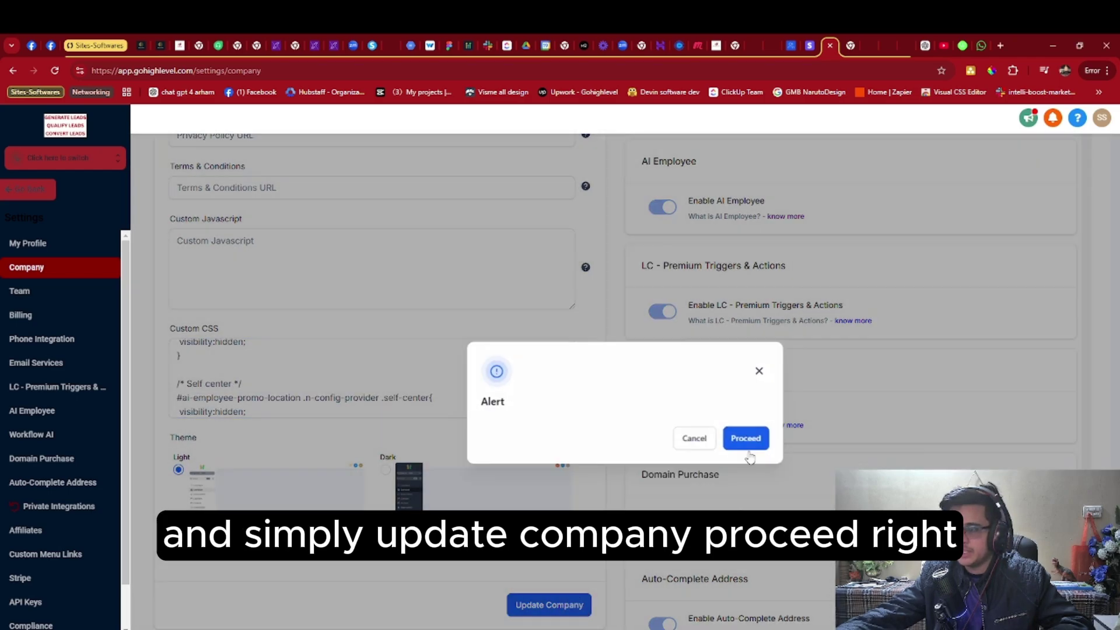
pyautogui.click(747, 449)
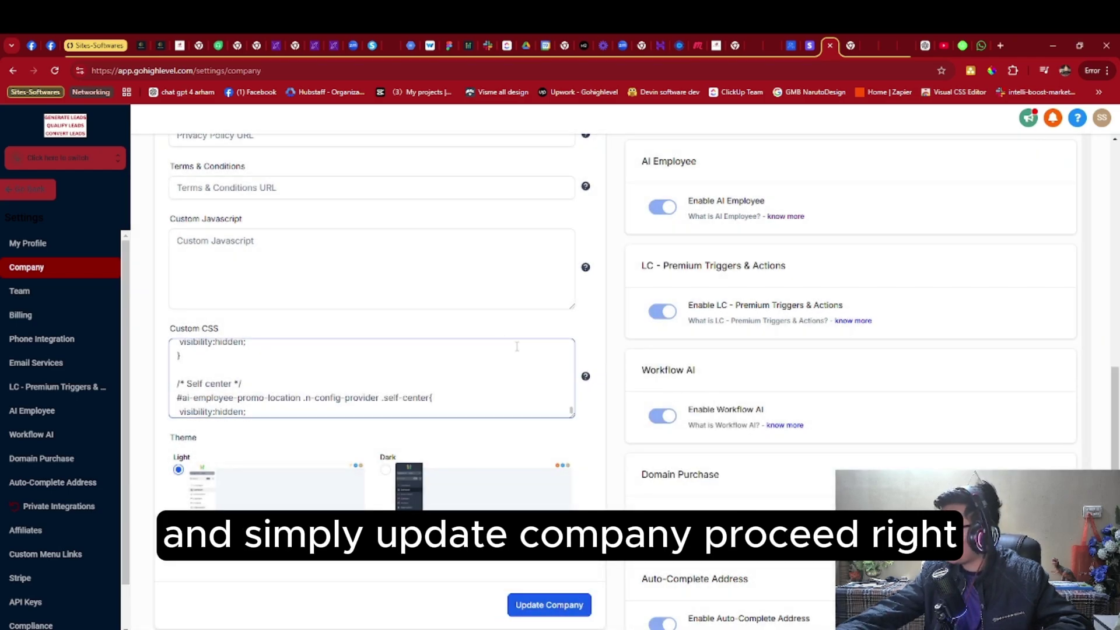
pyautogui.click(222, 377)
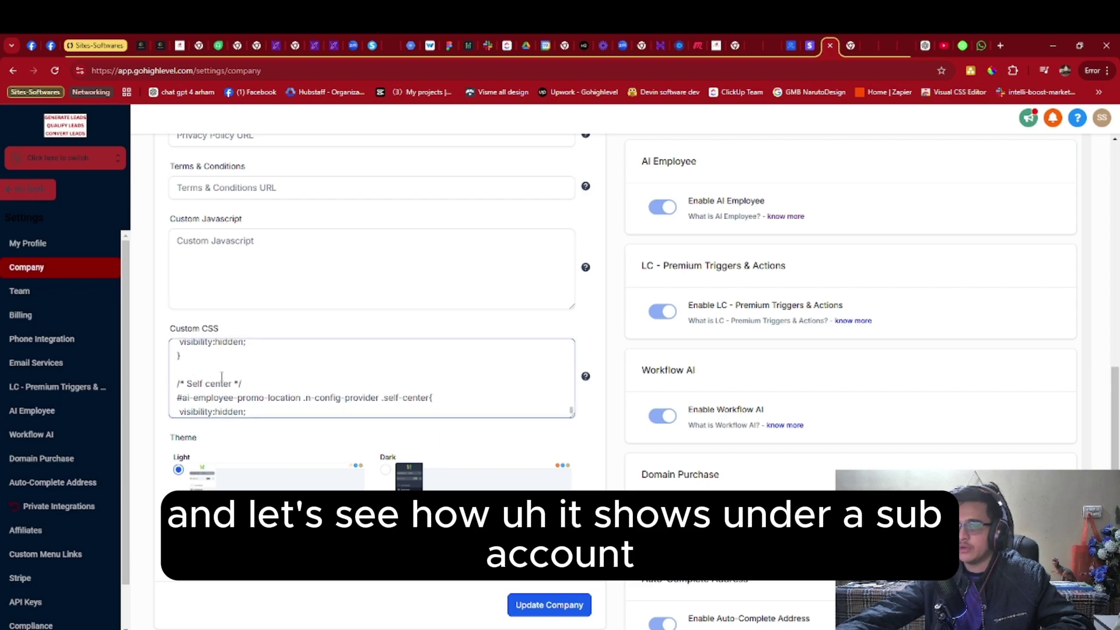
# Switch to the sub-account and reload its page to check the sidebar menu for the Season of AI item
pyautogui.click(97, 165)
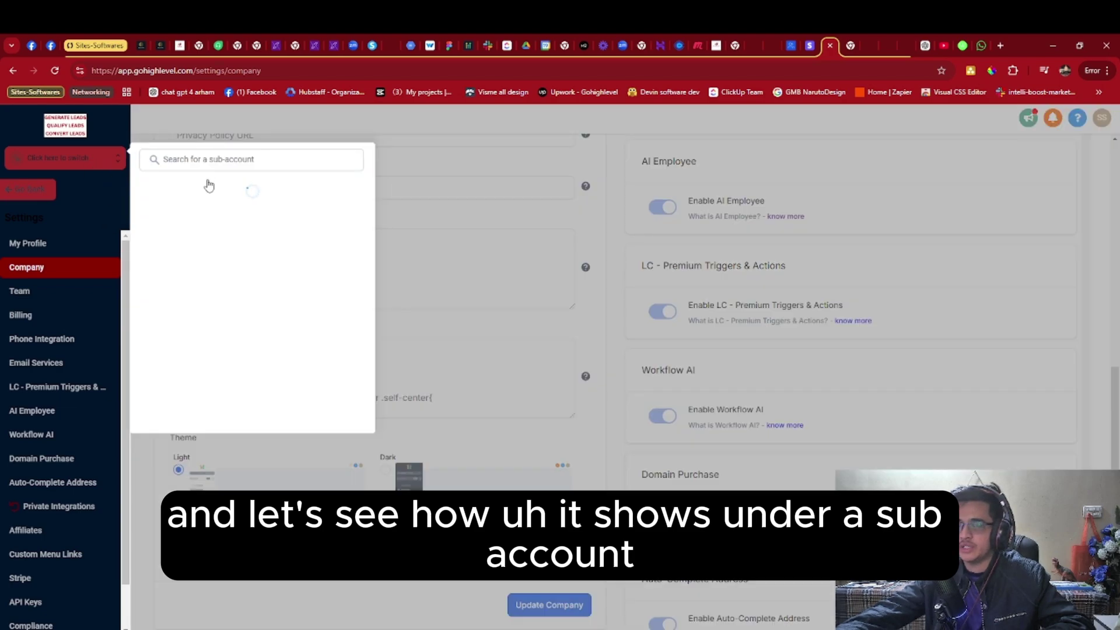
pyautogui.click(214, 213)
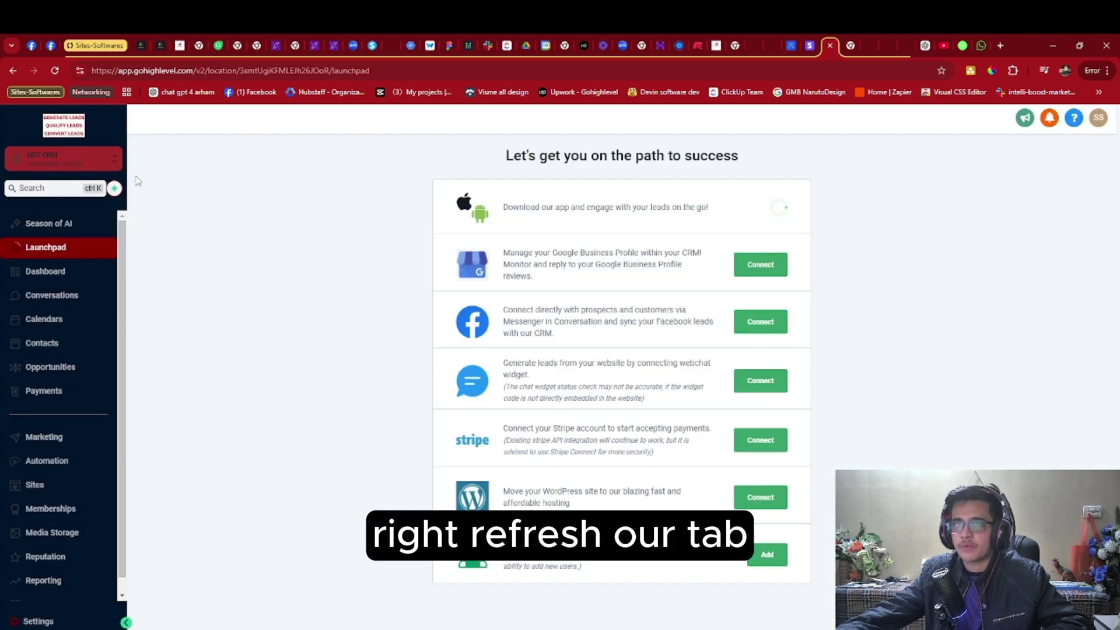
pyautogui.click(54, 70)
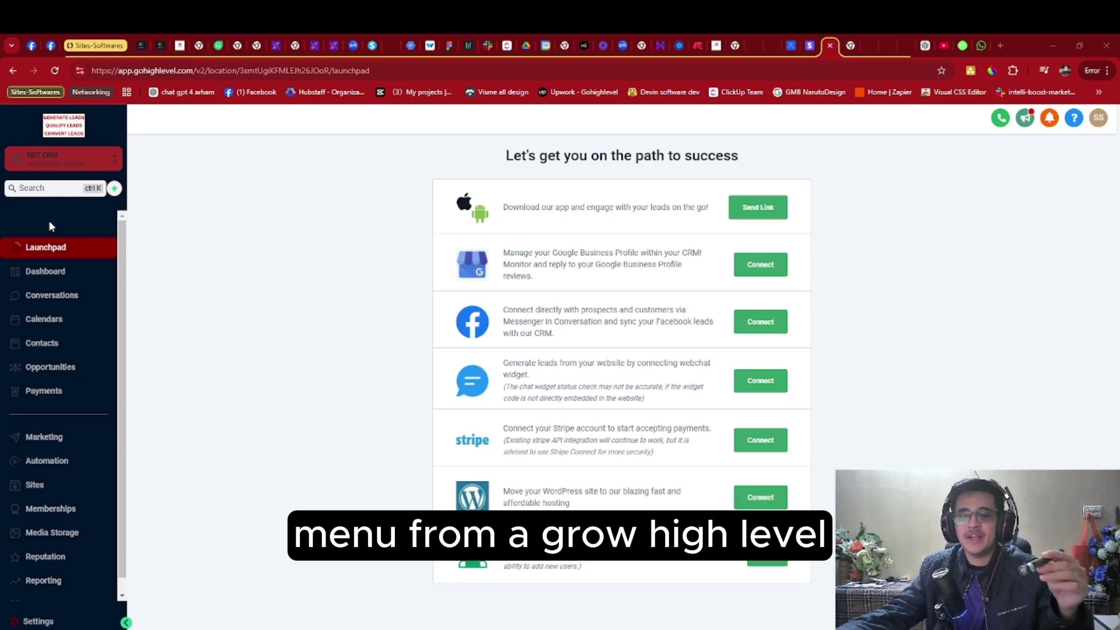
pyautogui.click(76, 370)
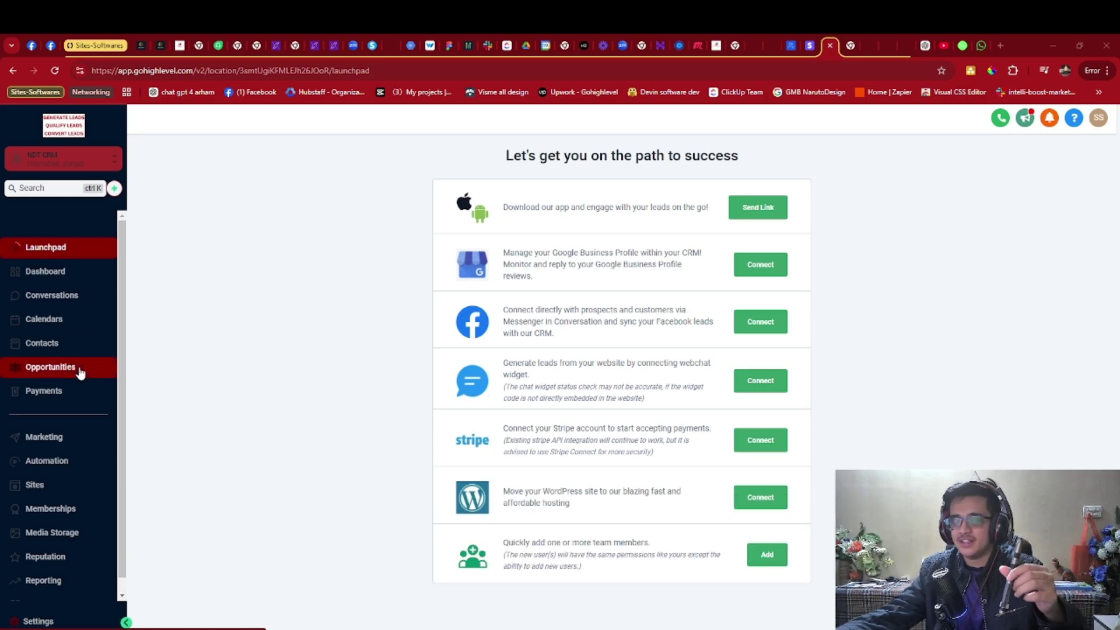